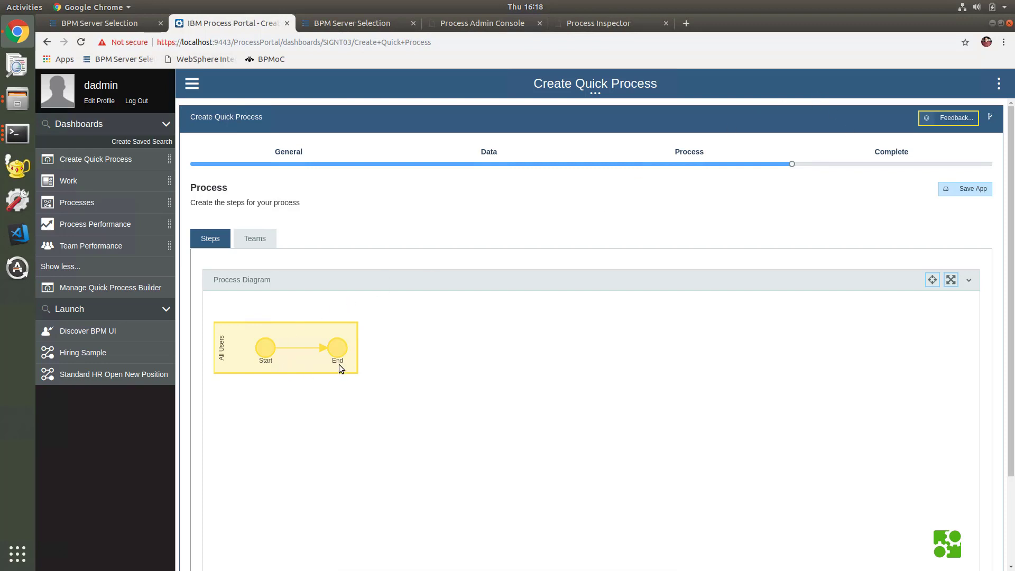
# - Select the connector between Start and End to bring up the Add Step option
pyautogui.click(300, 350)
# - Add a human task step named Validate, review its form fields, then view its To-dos
pyautogui.click(310, 363)
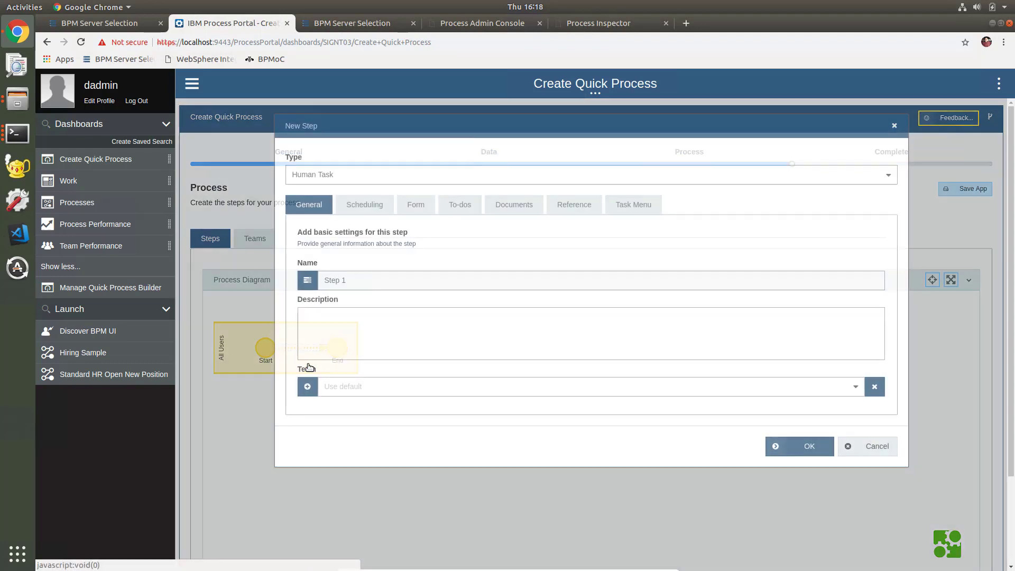
pyautogui.moveTo(365, 284); pyautogui.dragTo(295, 278)
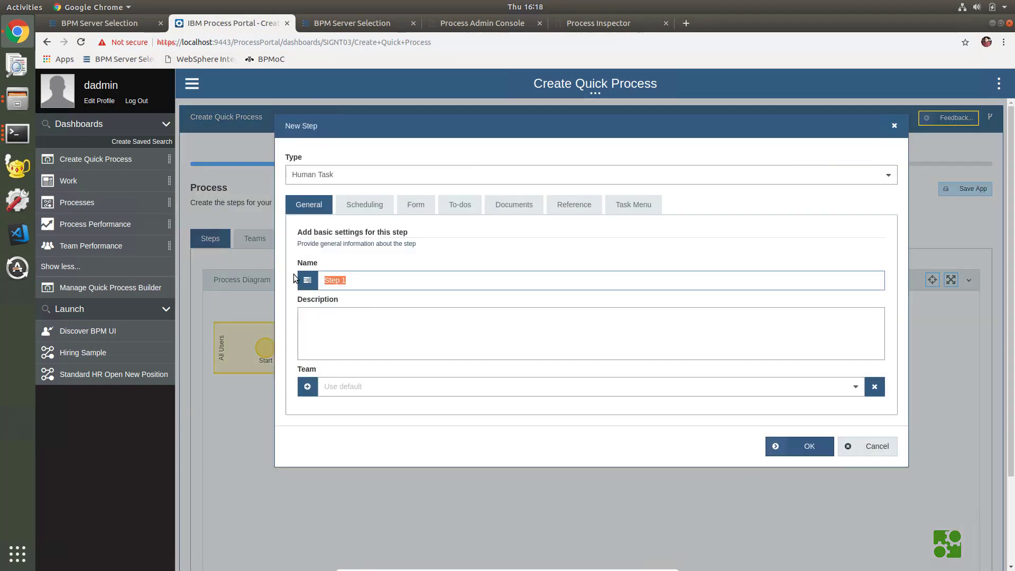
pyautogui.write('Validate')
pyautogui.click(417, 209)
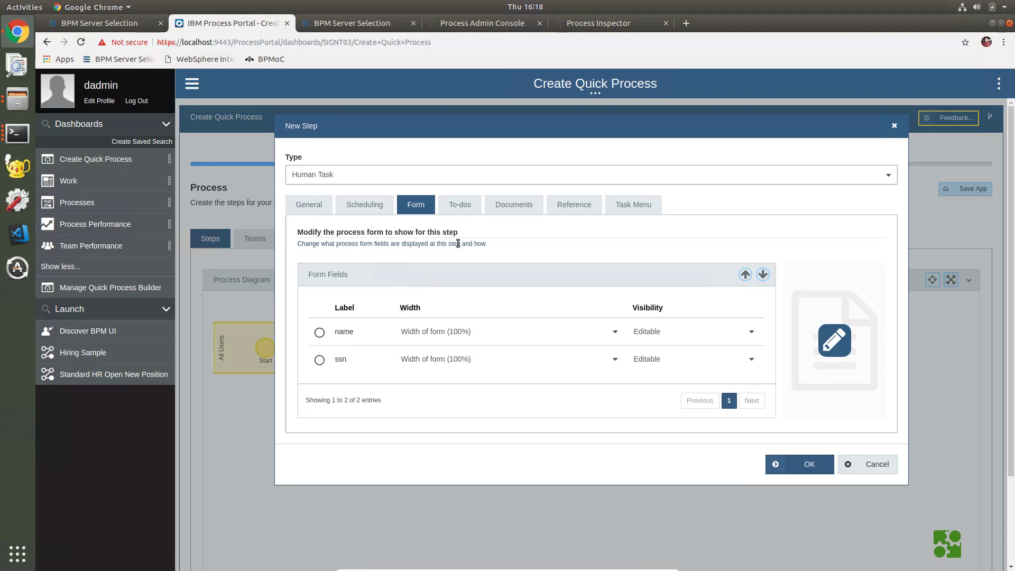
pyautogui.click(460, 205)
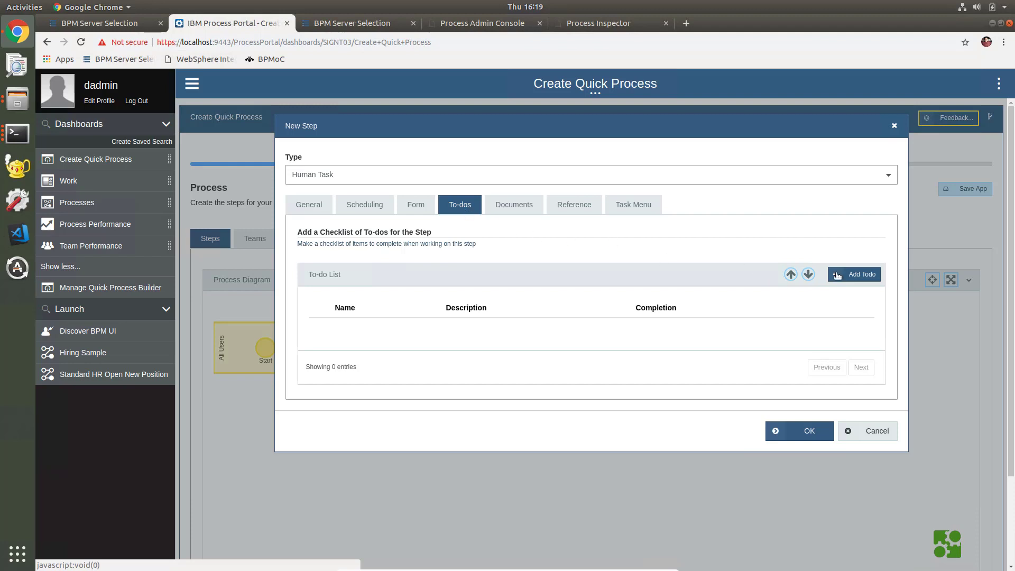
# - Add a Required to-do 'Check SSN' described 'Check that the entered SSN matches the person's name'
pyautogui.click(863, 274)
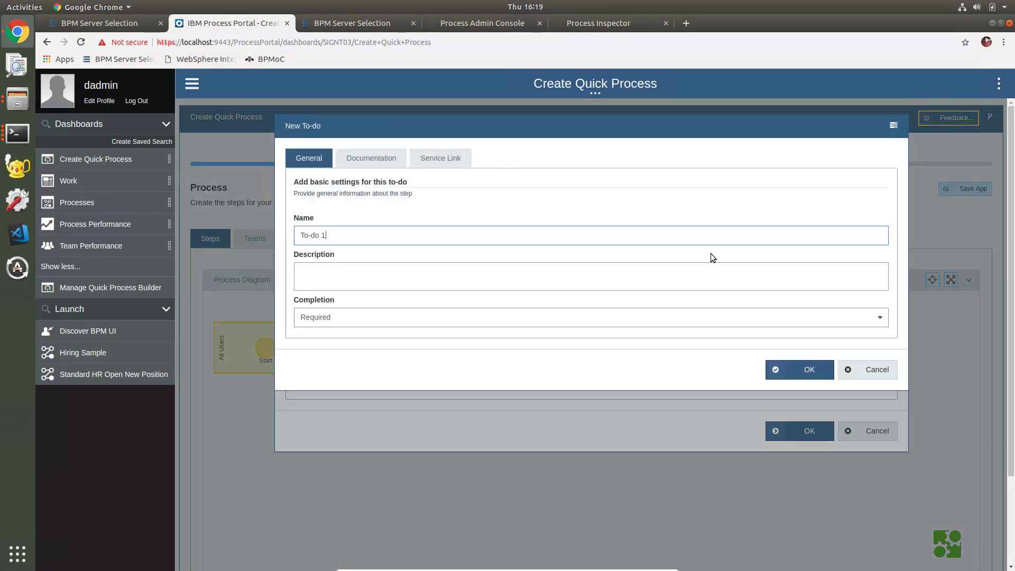
pyautogui.moveTo(330, 234); pyautogui.dragTo(255, 237)
pyautogui.write('Check SSN')
pyautogui.click(436, 279)
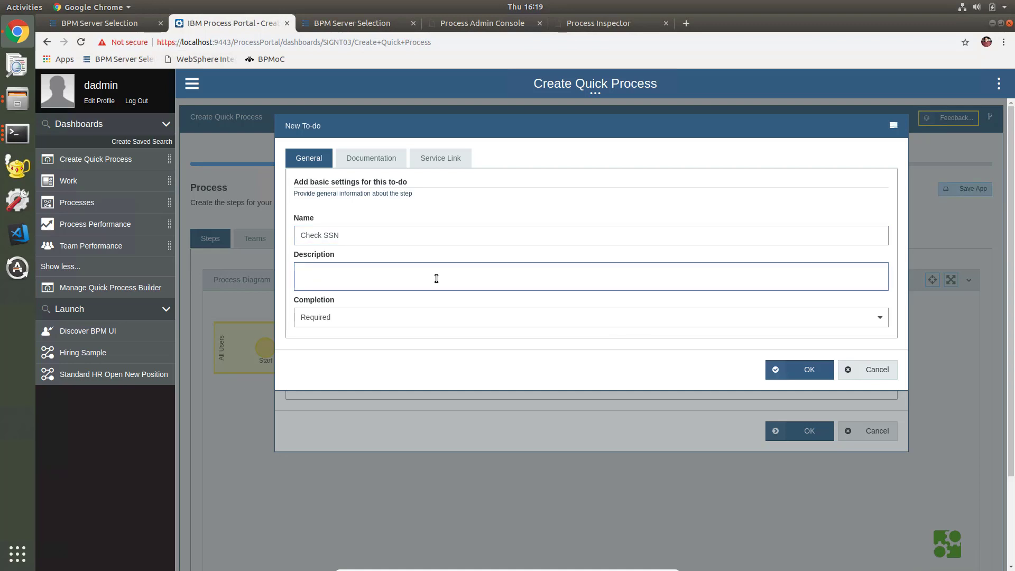
pyautogui.write('Check that the entere')
pyautogui.write('d SSN ')
pyautogui.write('mateches t')
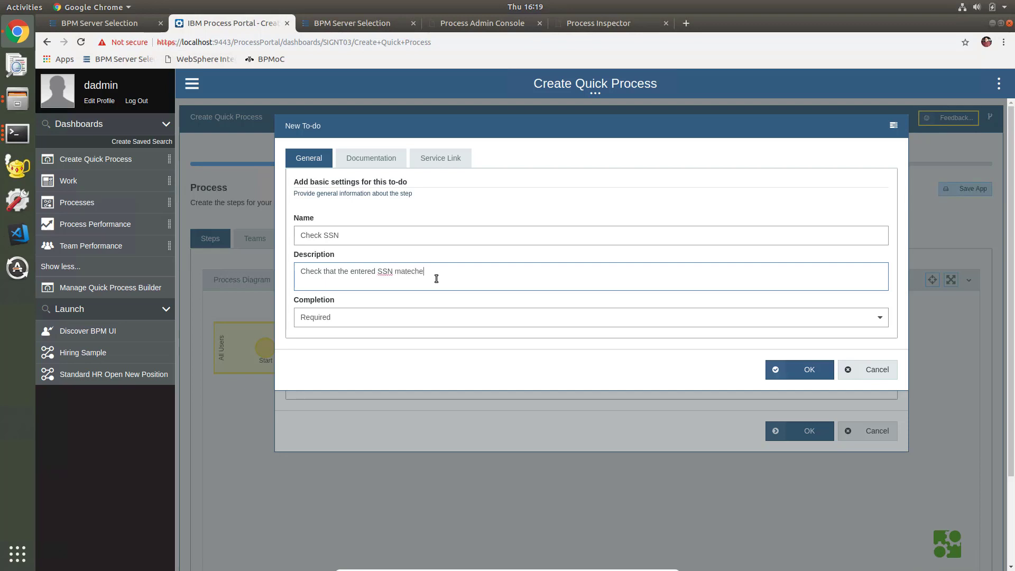
pyautogui.press('BackSpace')
pyautogui.press('BackSpace')
pyautogui.press('BackSpace')
pyautogui.press('BackSpace')
pyautogui.press('BackSpace')
pyautogui.write("ches the person's name")
pyautogui.click(358, 315)
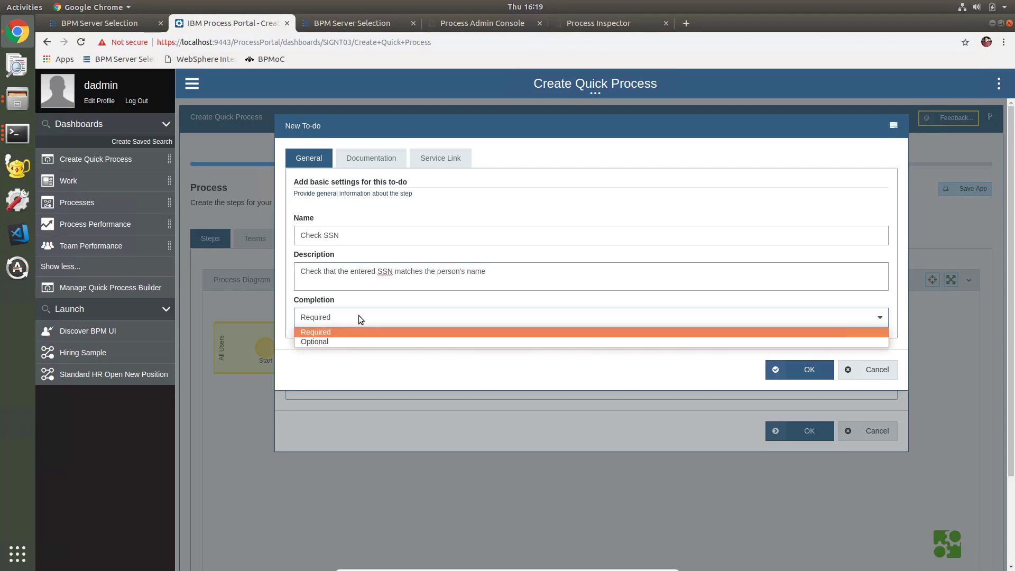
pyautogui.click(358, 316)
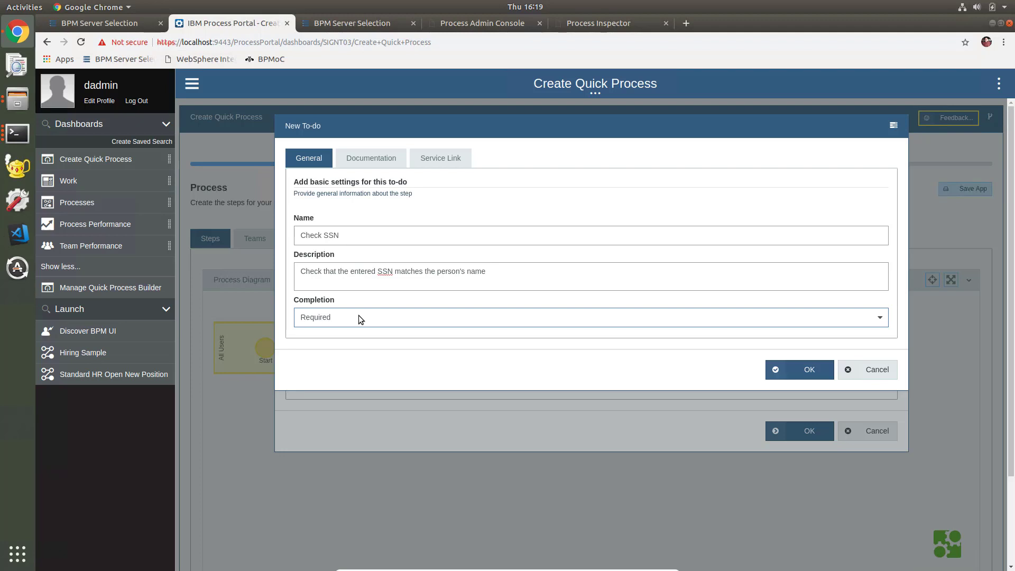
# - Document Check SSN with background 'Check with the credit company' and save the to-do
pyautogui.click(379, 160)
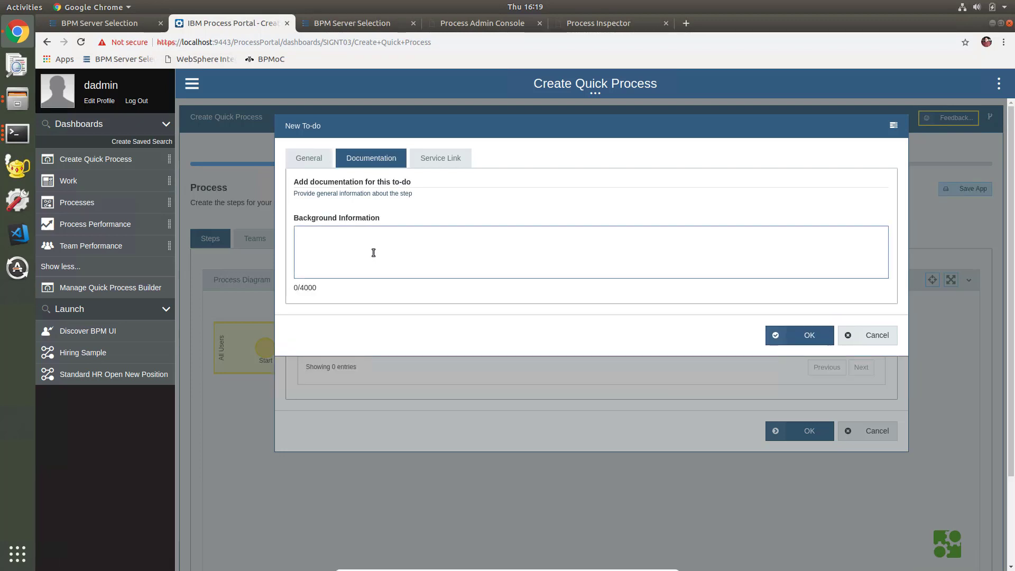
pyautogui.write('Check with the credit co')
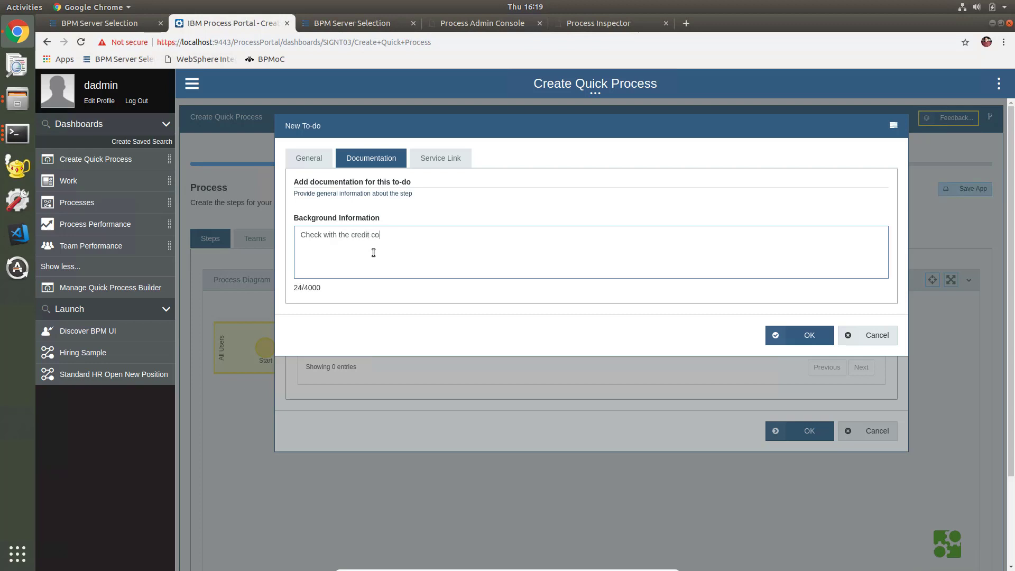
pyautogui.write('mpanyuy')
pyautogui.click(804, 338)
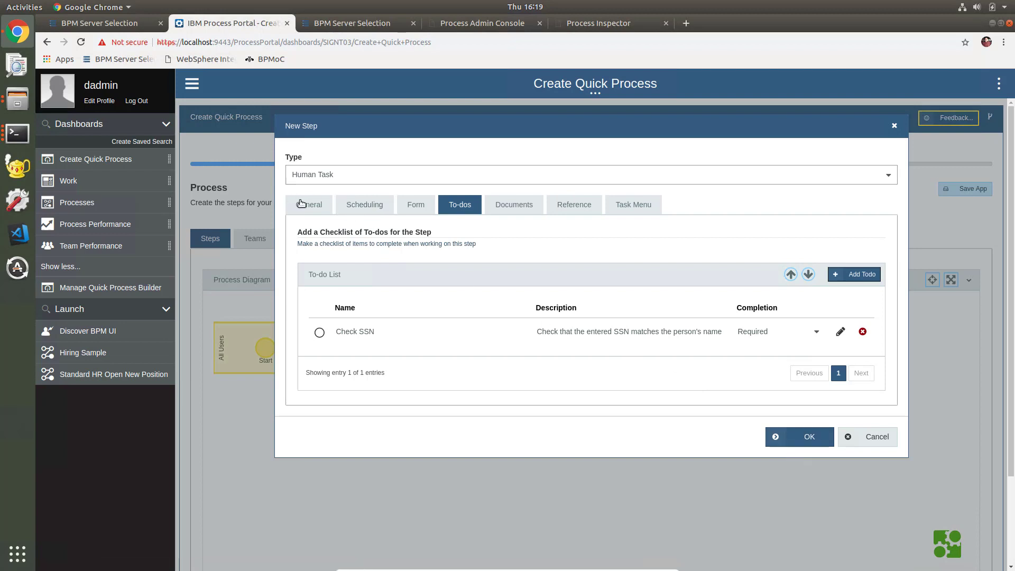
# - Save the Validate step and publish the Sample1 app to Process Center
pyautogui.click(805, 436)
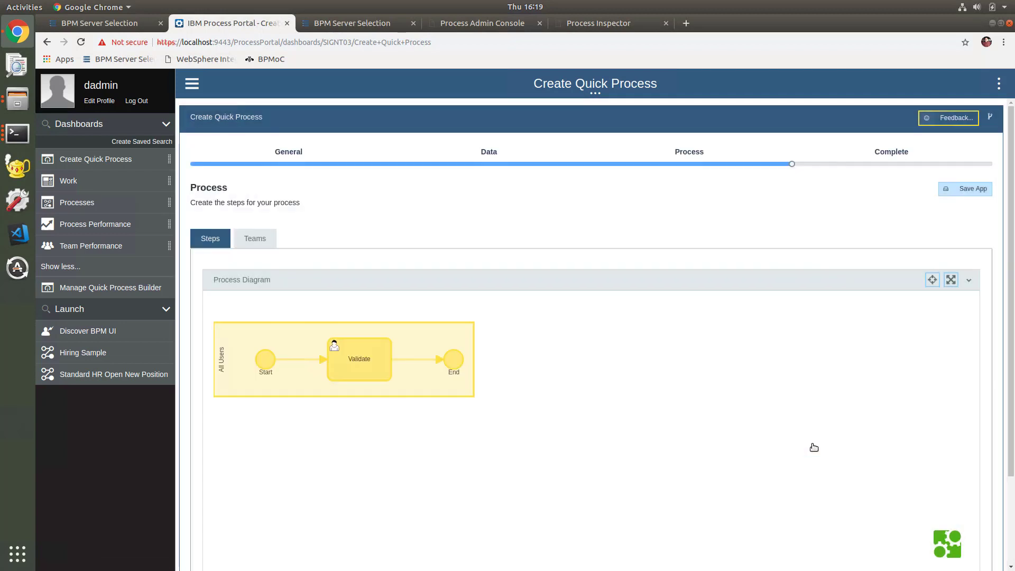
pyautogui.click(893, 154)
pyautogui.click(814, 485)
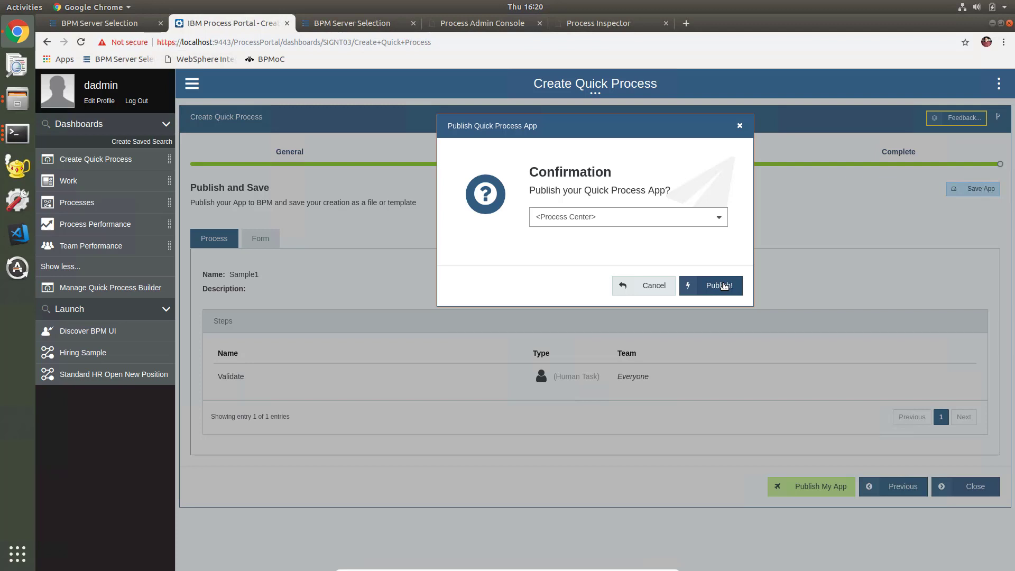
pyautogui.click(725, 286)
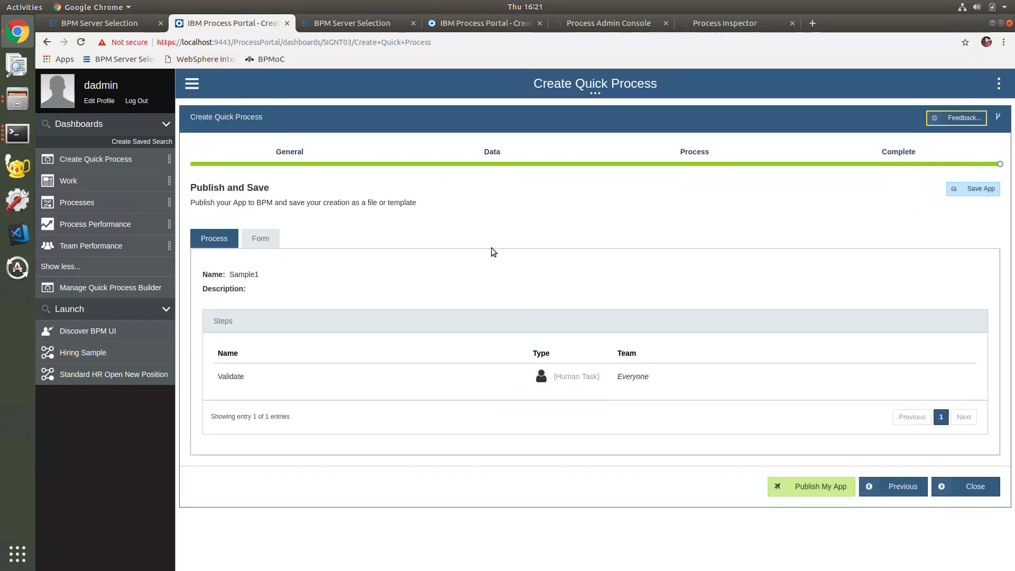
# - Close the duplicate Process Portal tab, launch a new Process Portal session, and sign in with the admin credentials
pyautogui.click(486, 24)
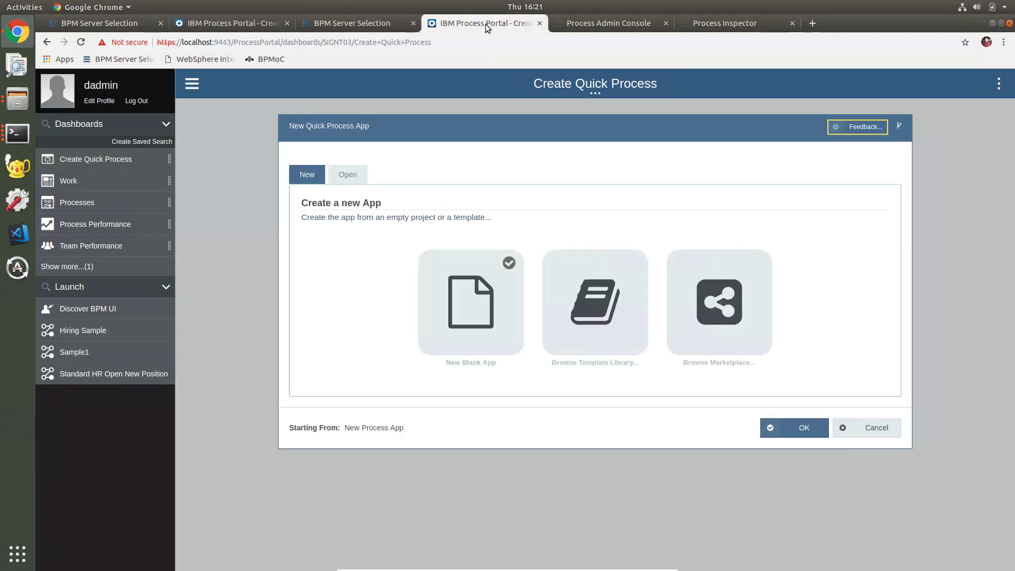
pyautogui.click(540, 23)
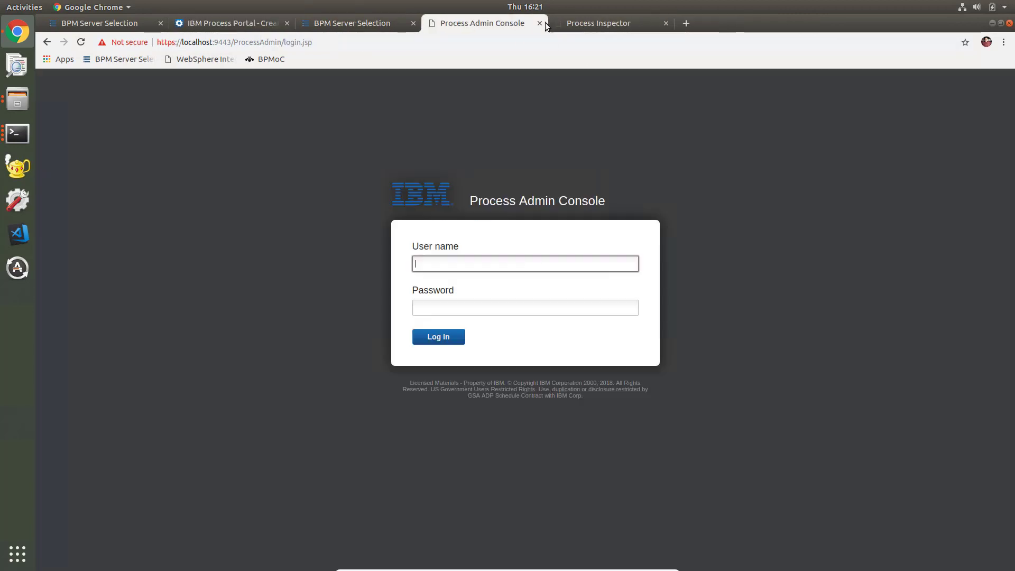
pyautogui.click(371, 26)
pyautogui.click(224, 151)
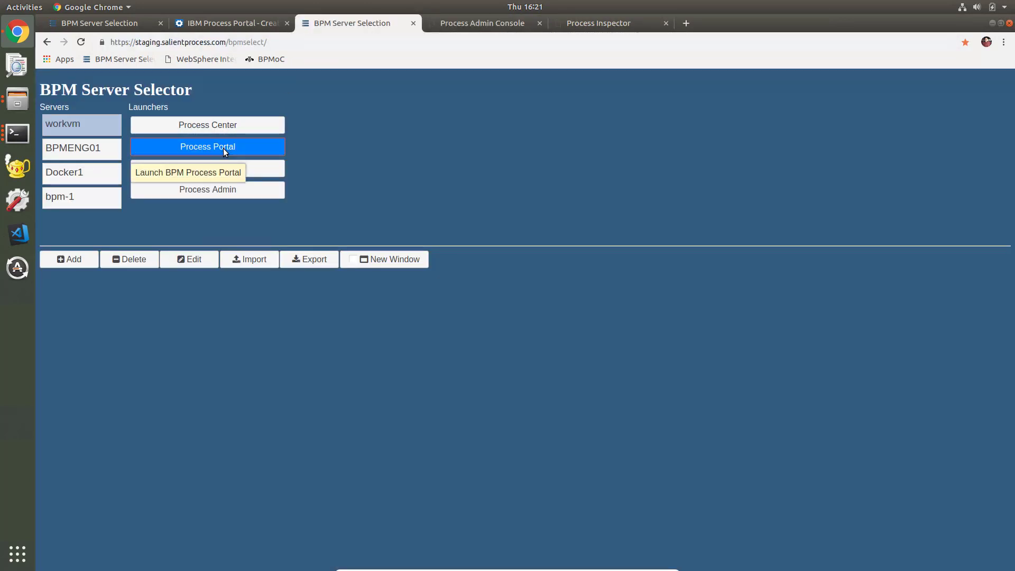
pyautogui.write('dadmin')
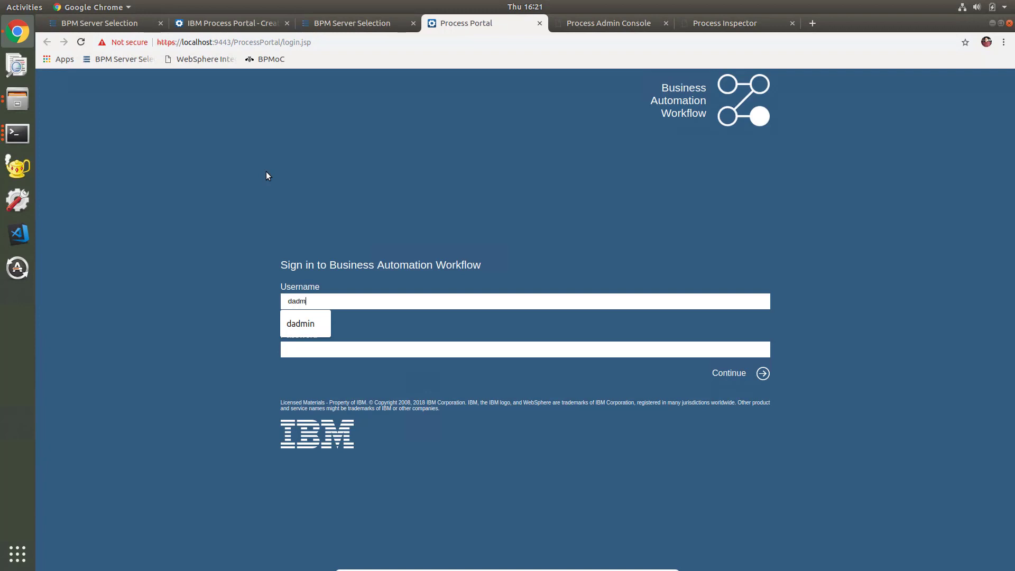
pyautogui.press('Tab')
pyautogui.write('admin')
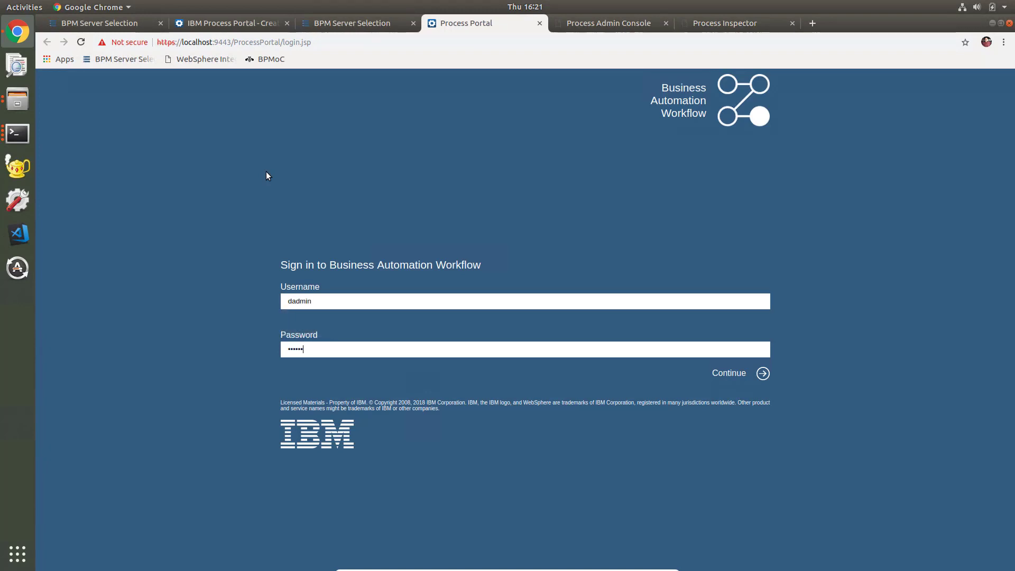
pyautogui.press('Return')
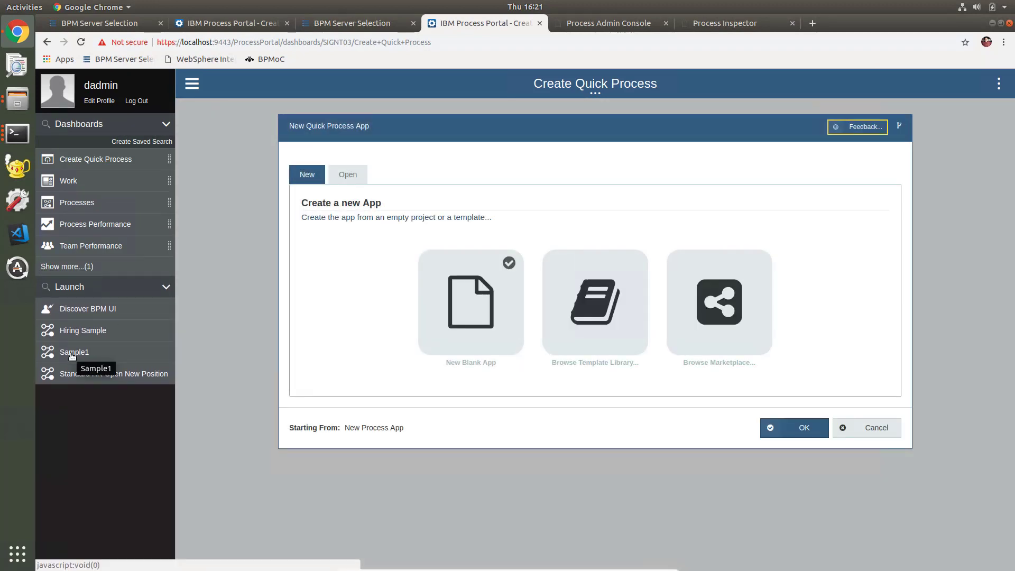
# - Start a Sample1 instance and open its Validate task for Sample1:203 from Work
pyautogui.click(72, 354)
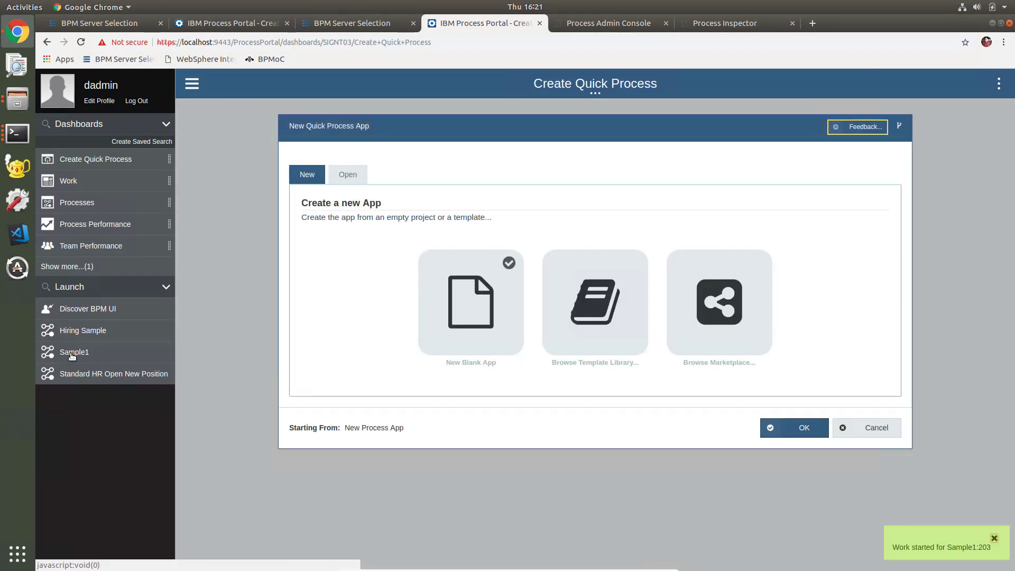
pyautogui.click(69, 185)
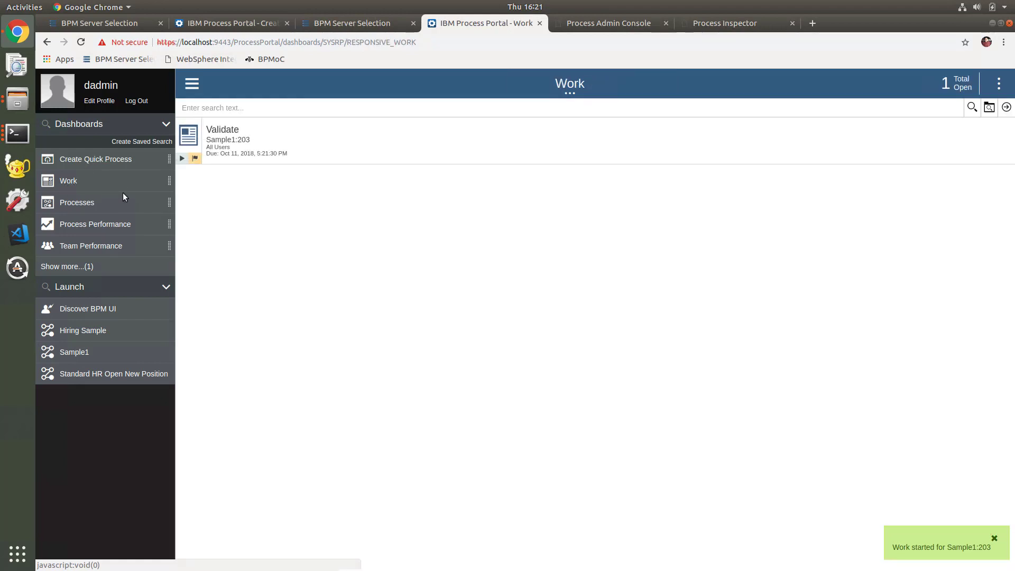
pyautogui.click(222, 132)
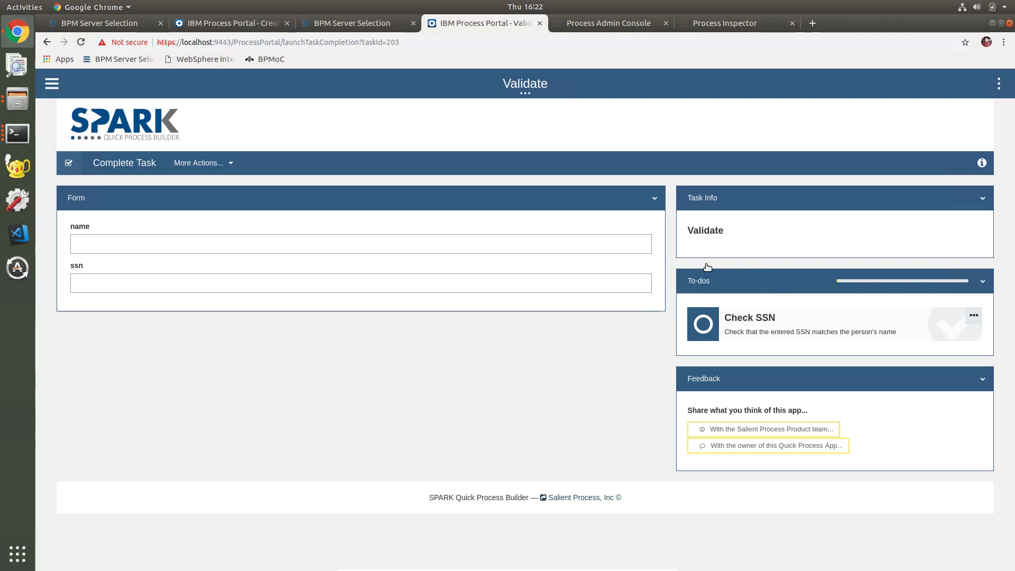
pyautogui.click(135, 165)
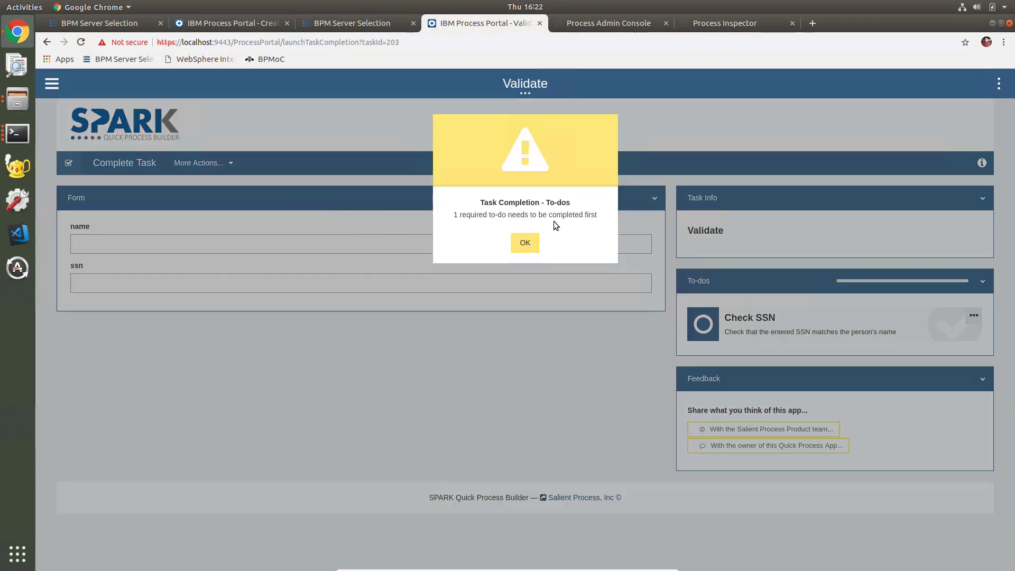
pyautogui.click(529, 247)
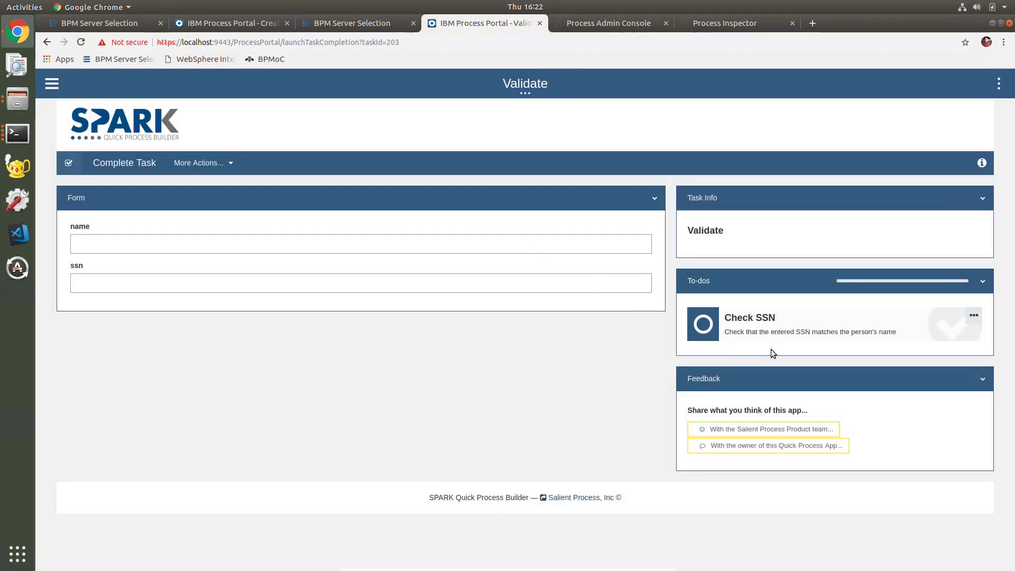
pyautogui.click(973, 316)
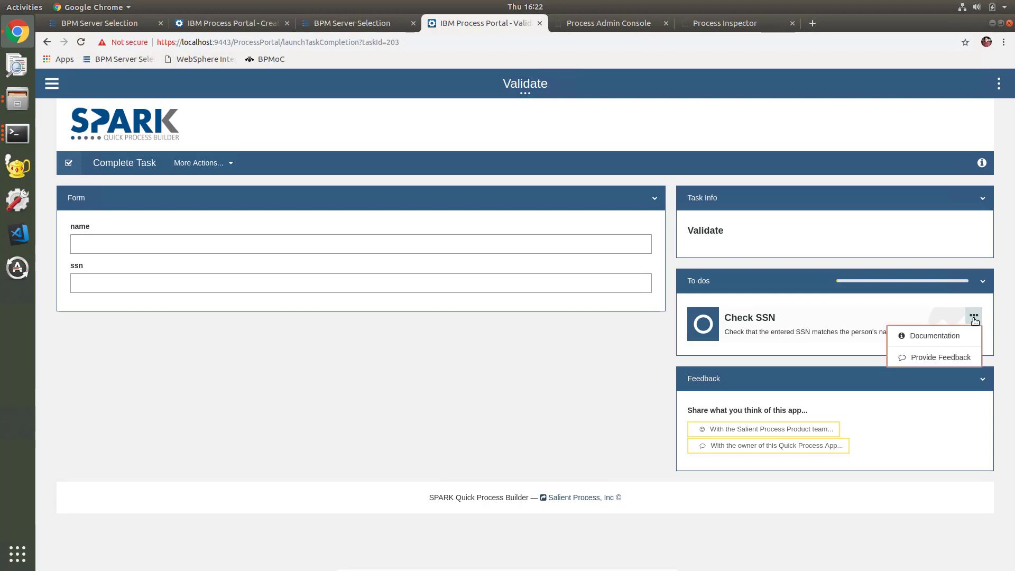
pyautogui.click(945, 339)
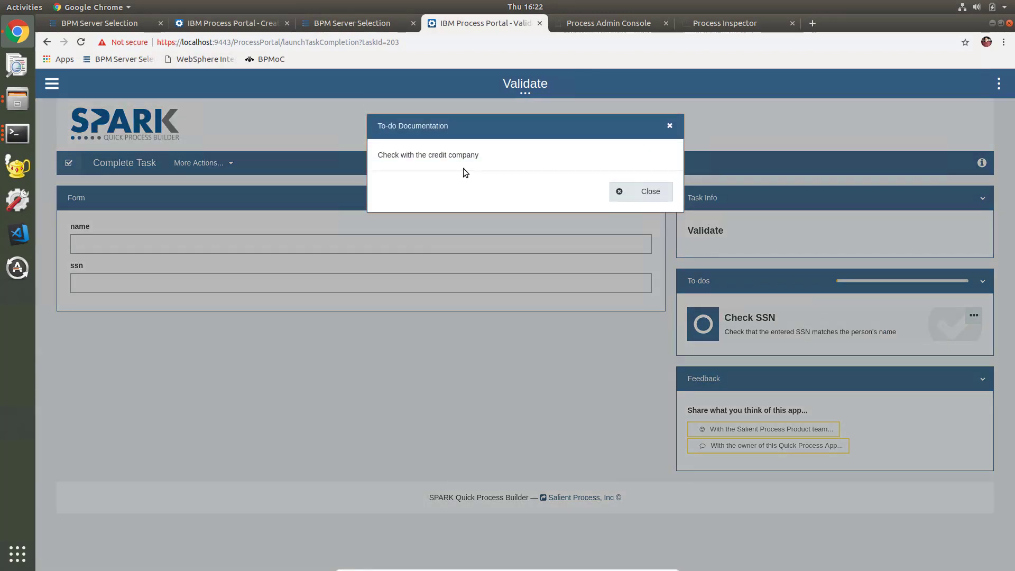
pyautogui.click(643, 192)
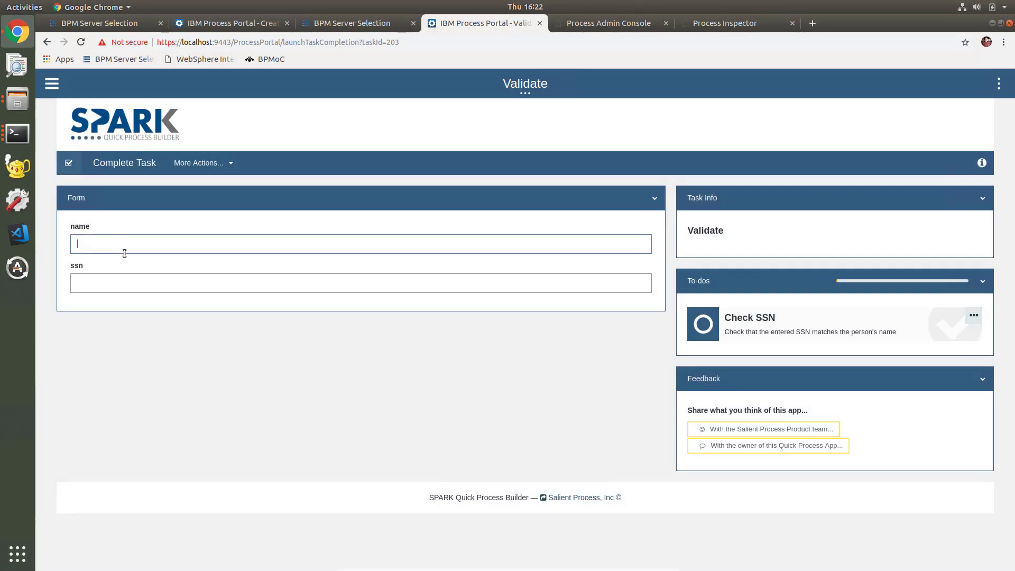
# - Enter the person's name and SSN on the Validate form and check off Check SSN
pyautogui.click(123, 283)
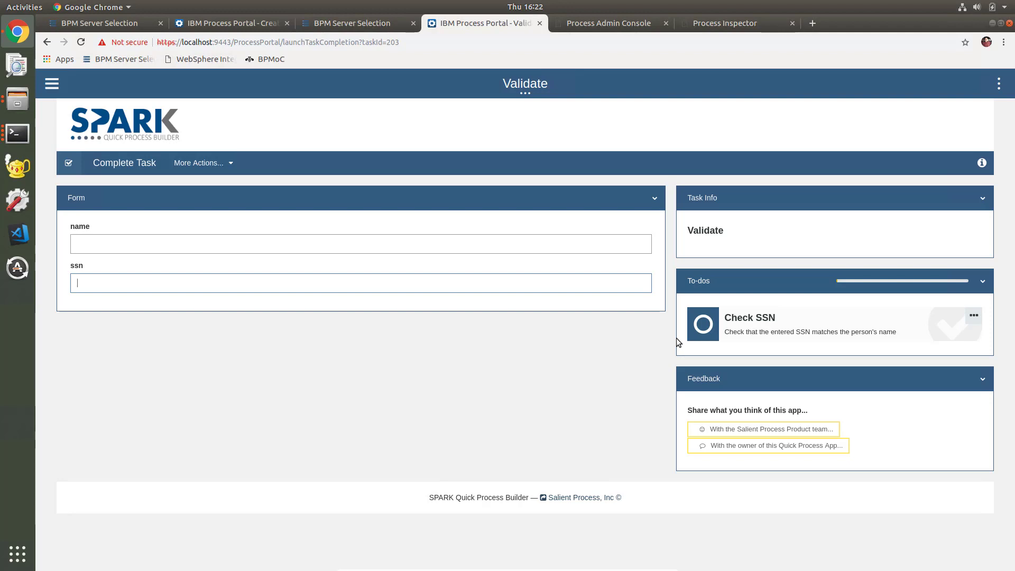
pyautogui.click(542, 235)
pyautogui.write('Neil Doe')
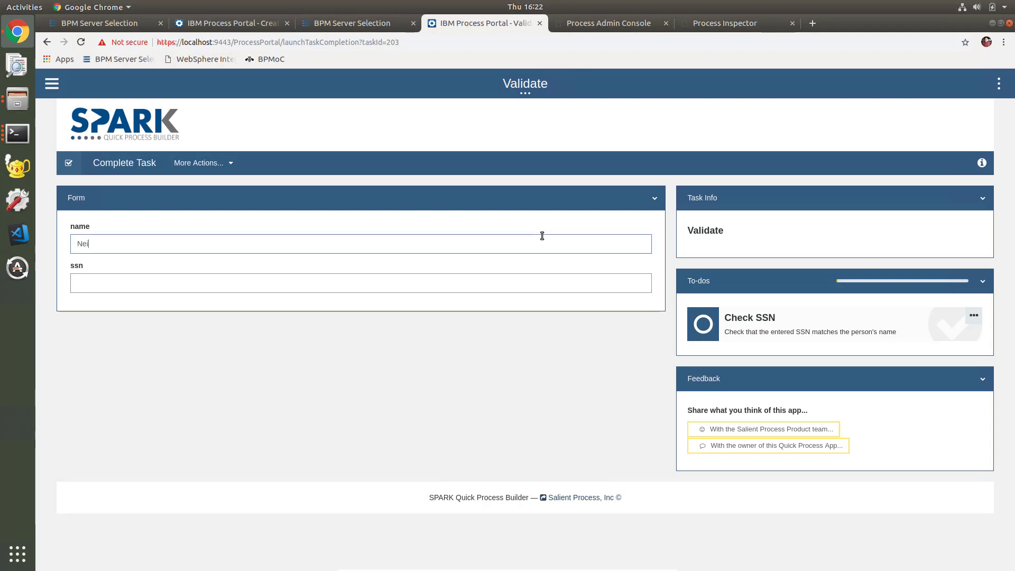
pyautogui.press('Tab')
pyautogui.write('123')
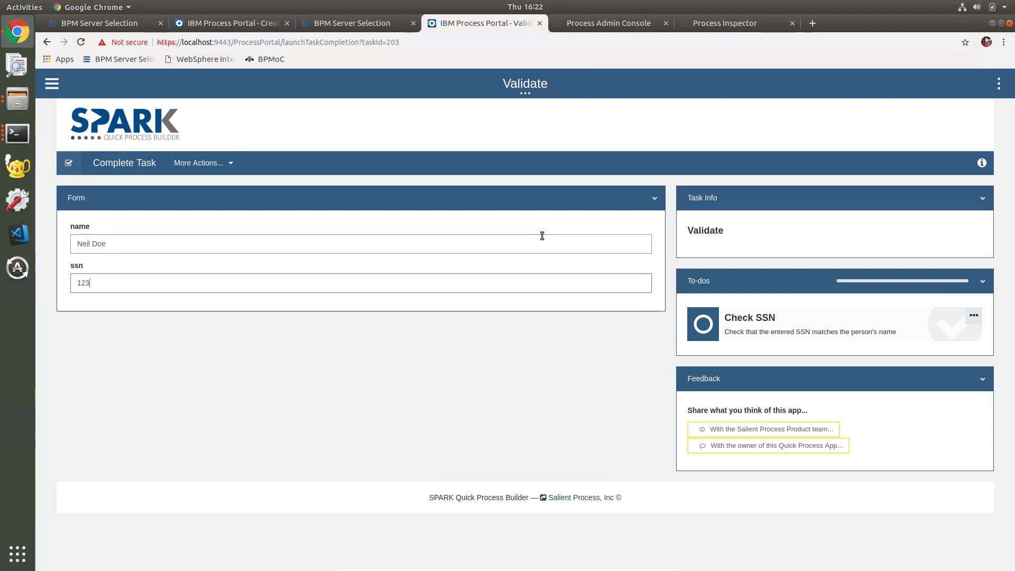
pyautogui.write('-45-6789')
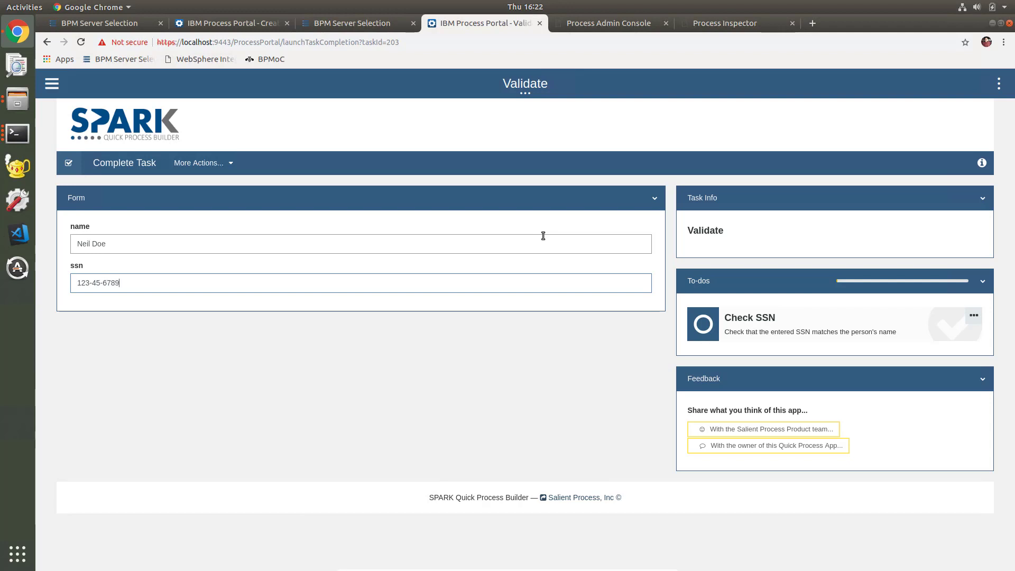
pyautogui.click(703, 330)
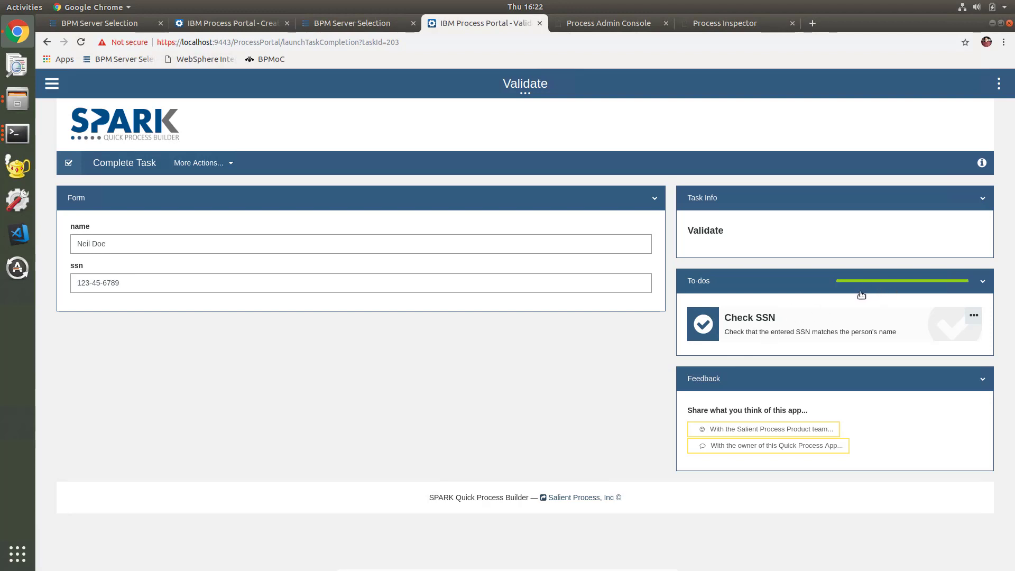
pyautogui.click(123, 165)
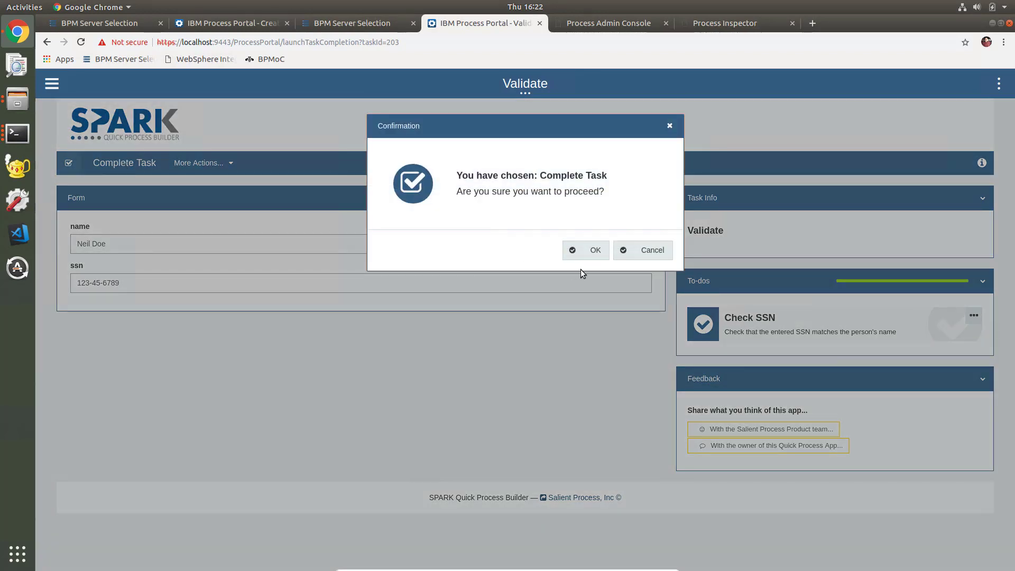
pyautogui.click(646, 259)
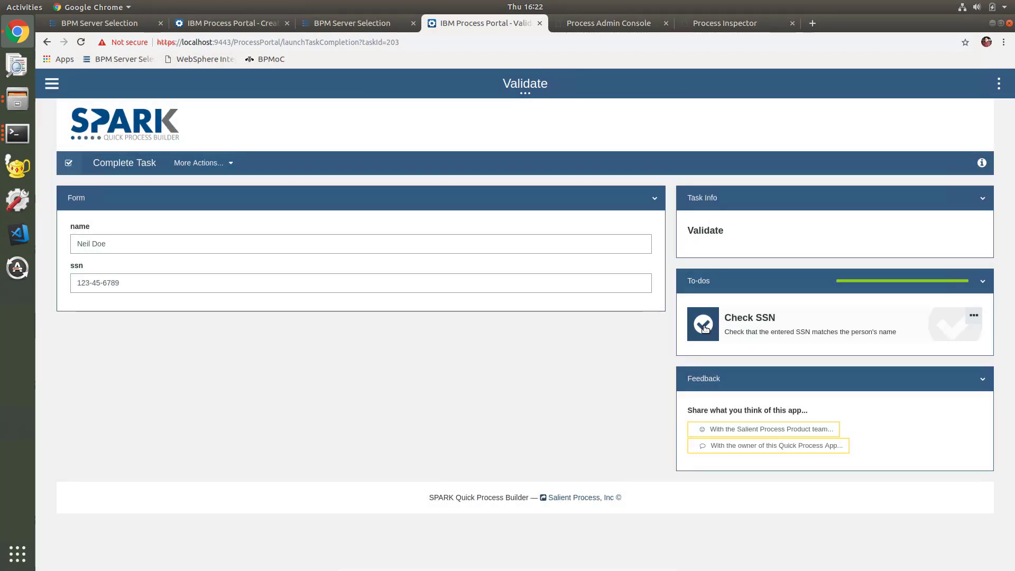
pyautogui.click(704, 328)
pyautogui.click(128, 164)
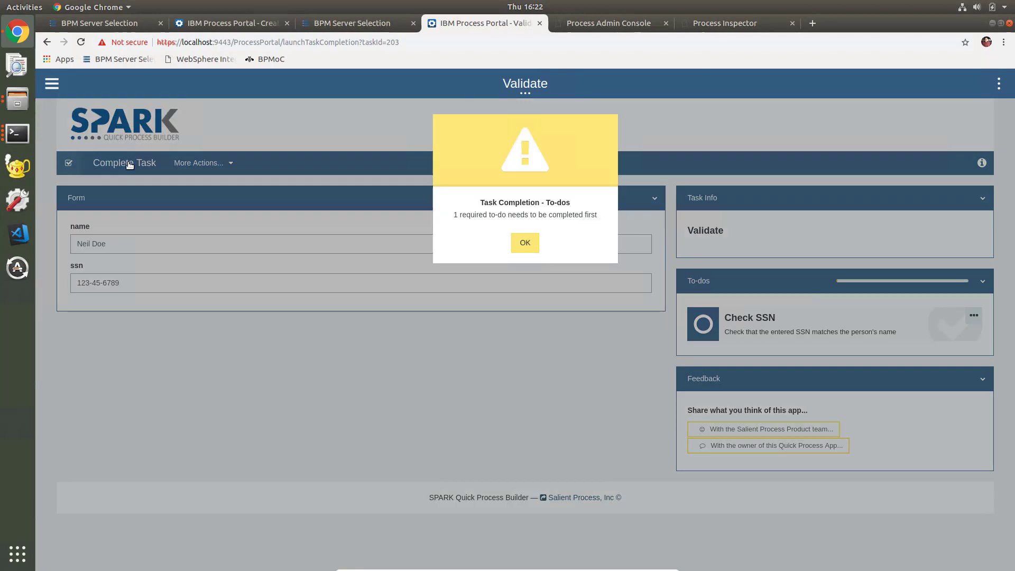
pyautogui.click(526, 249)
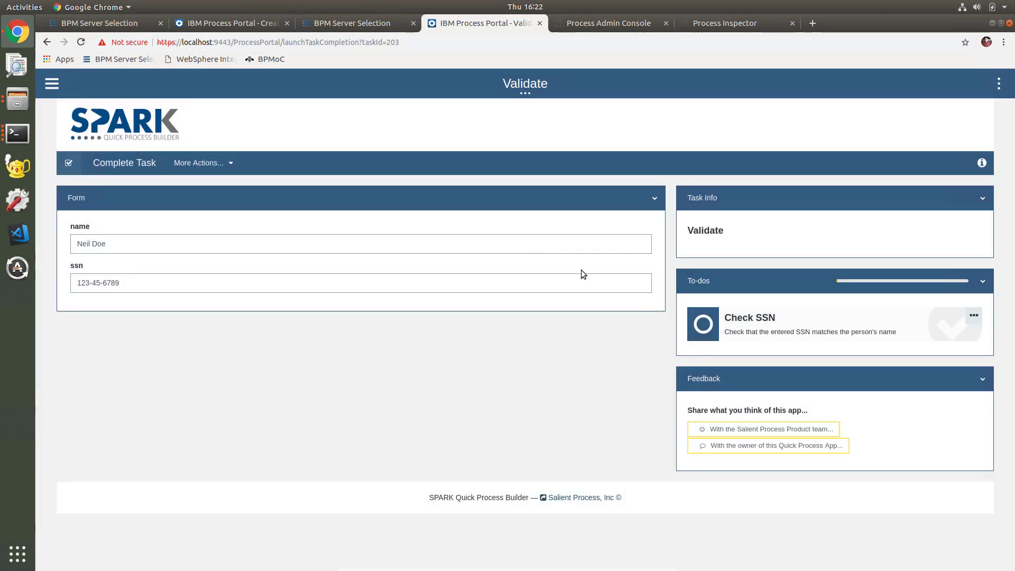
pyautogui.click(709, 328)
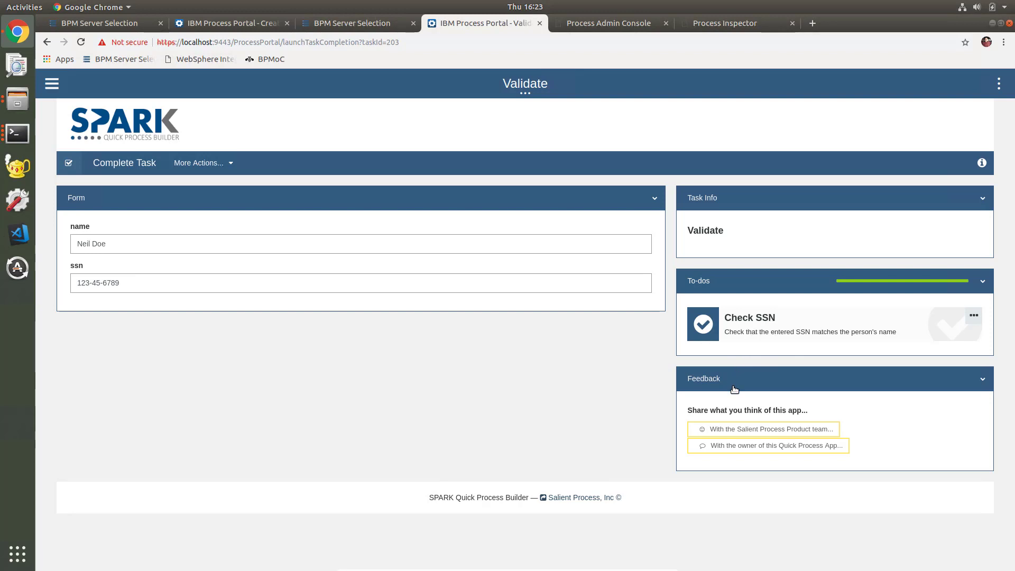
pyautogui.click(212, 22)
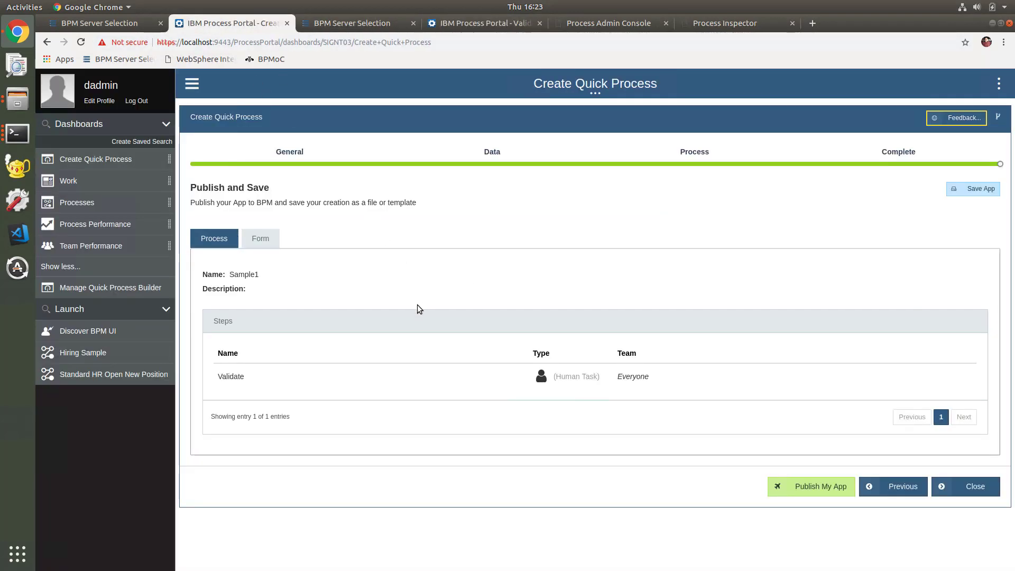
# - Reopen the Validate step for editing and show its to-do list with Check SSN Required
pyautogui.click(685, 159)
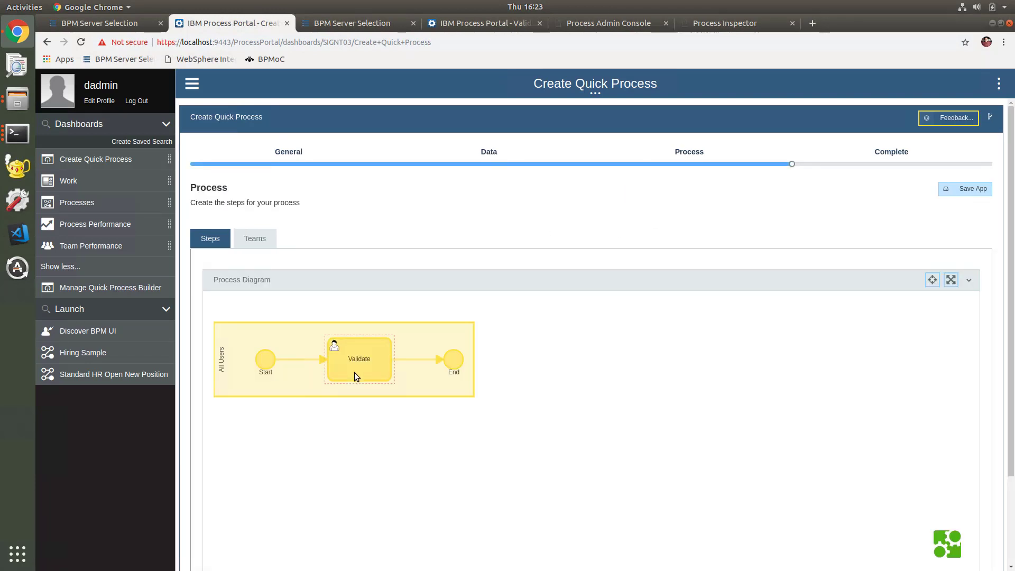
pyautogui.click(355, 373)
pyautogui.click(337, 364)
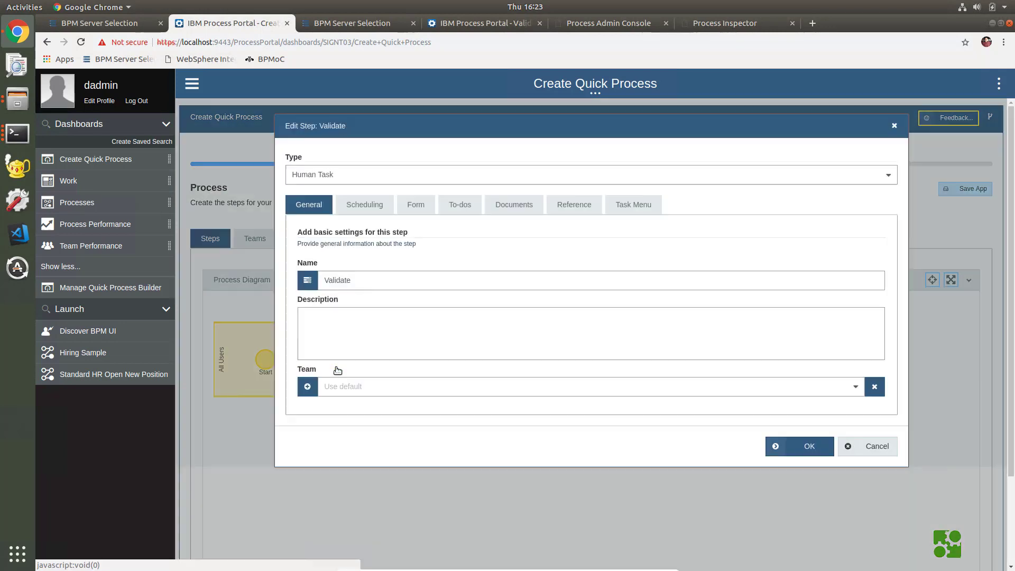
pyautogui.click(460, 205)
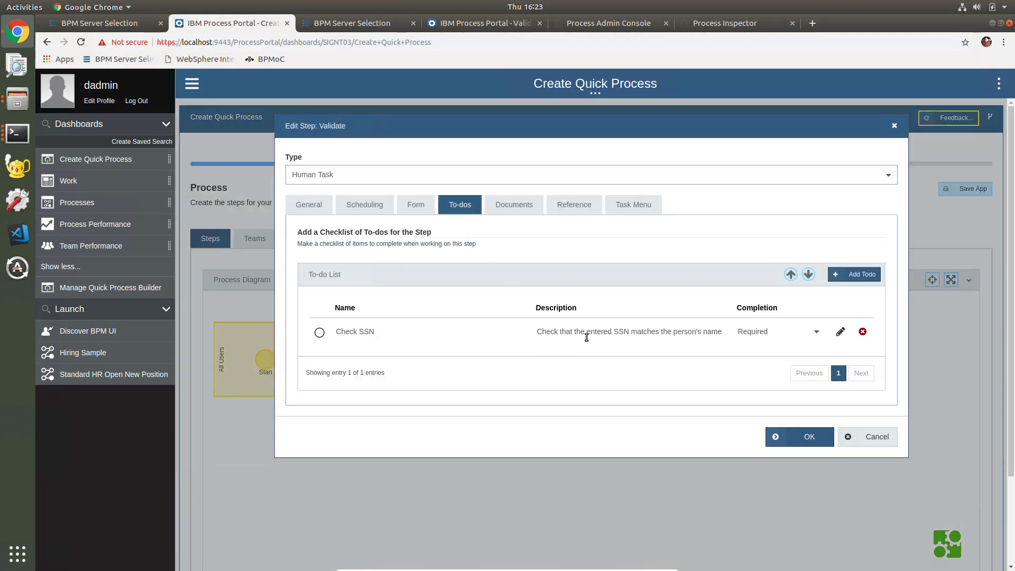